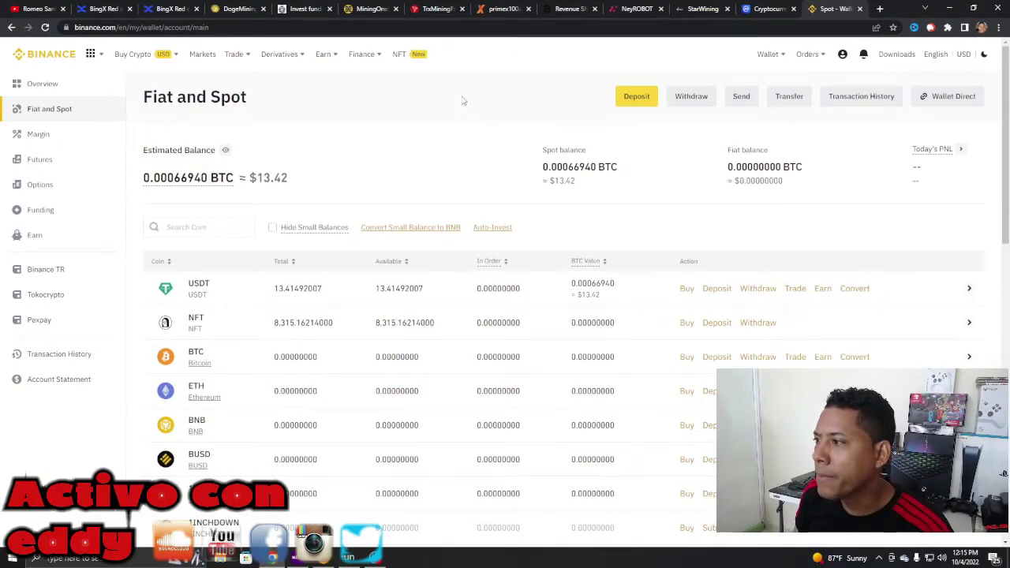
- Review the cryptocurrency prices and market overview on CoinMarketCap
{"action": "left_click", "coordinate": [764, 8]}
{"action": "scroll", "coordinate": [85, 222], "scroll_direction": "down", "scroll_amount": 3}
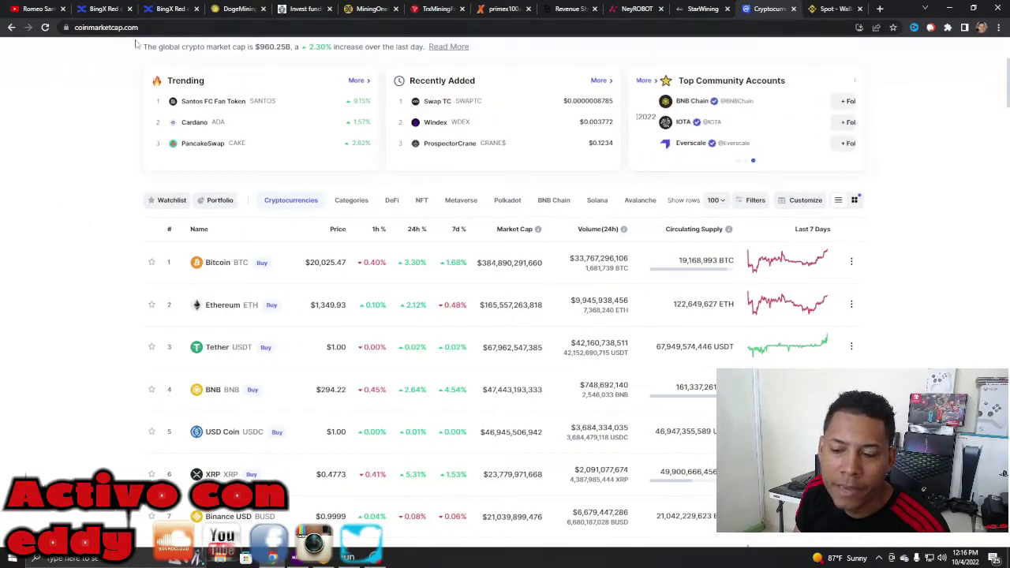
{"action": "scroll", "coordinate": [135, 158], "scroll_direction": "down", "scroll_amount": 2}
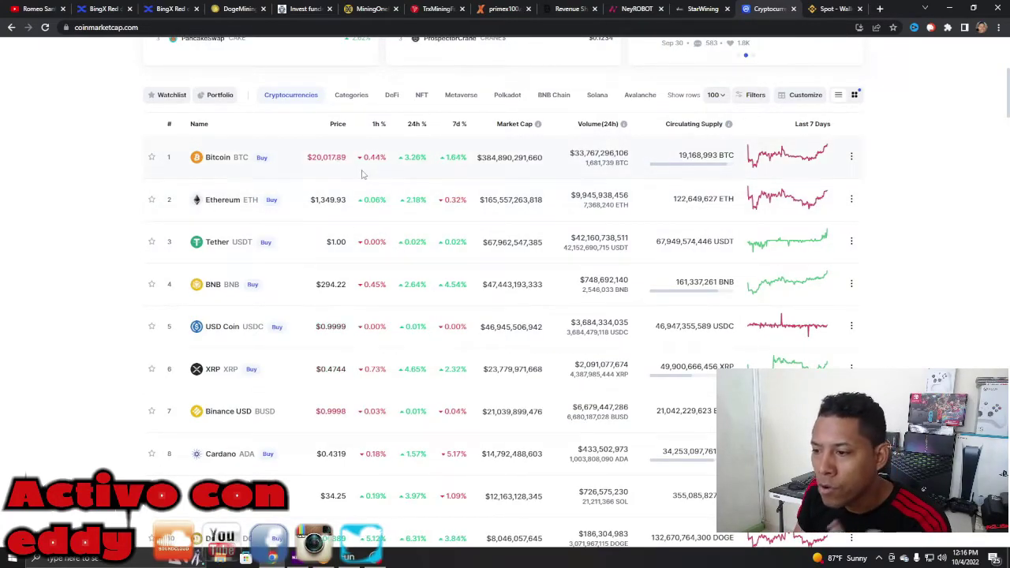
{"action": "scroll", "coordinate": [363, 177], "scroll_direction": "down", "scroll_amount": 5}
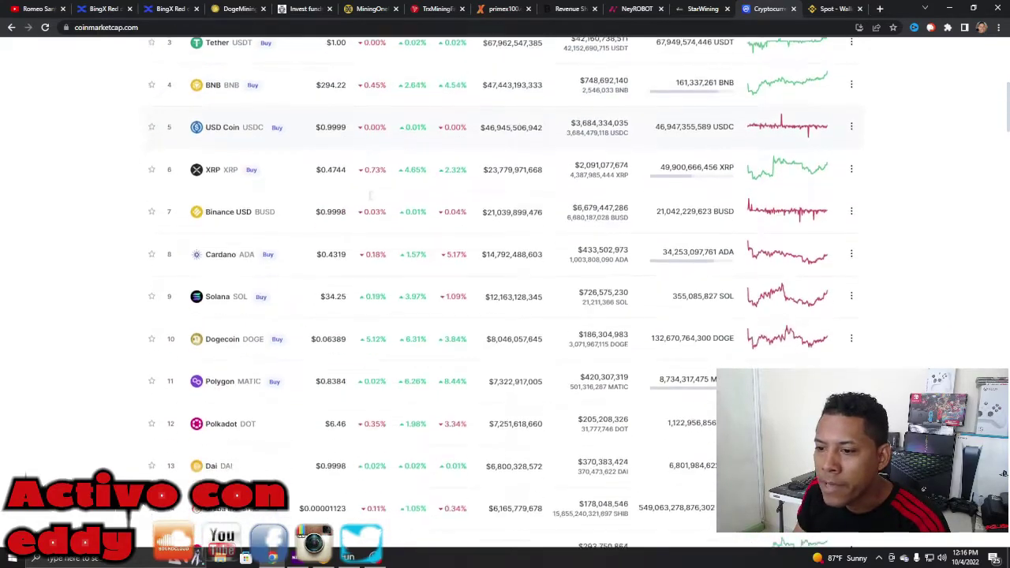
{"action": "scroll", "coordinate": [368, 198], "scroll_direction": "down", "scroll_amount": 3}
{"action": "scroll", "coordinate": [368, 201], "scroll_direction": "up", "scroll_amount": 4}
{"action": "scroll", "coordinate": [368, 202], "scroll_direction": "up", "scroll_amount": 7}
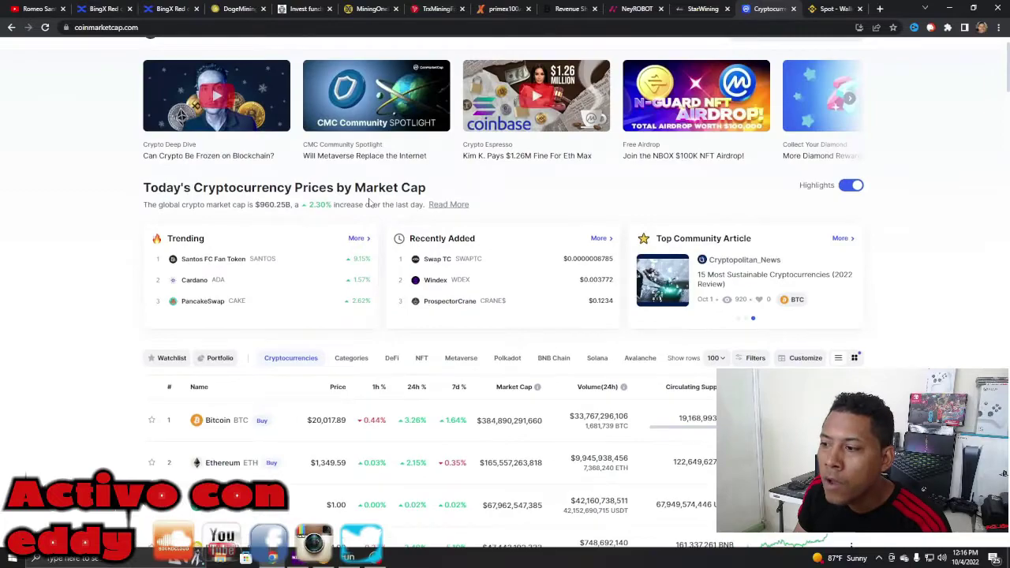
{"action": "scroll", "coordinate": [369, 203], "scroll_direction": "up", "scroll_amount": 1}
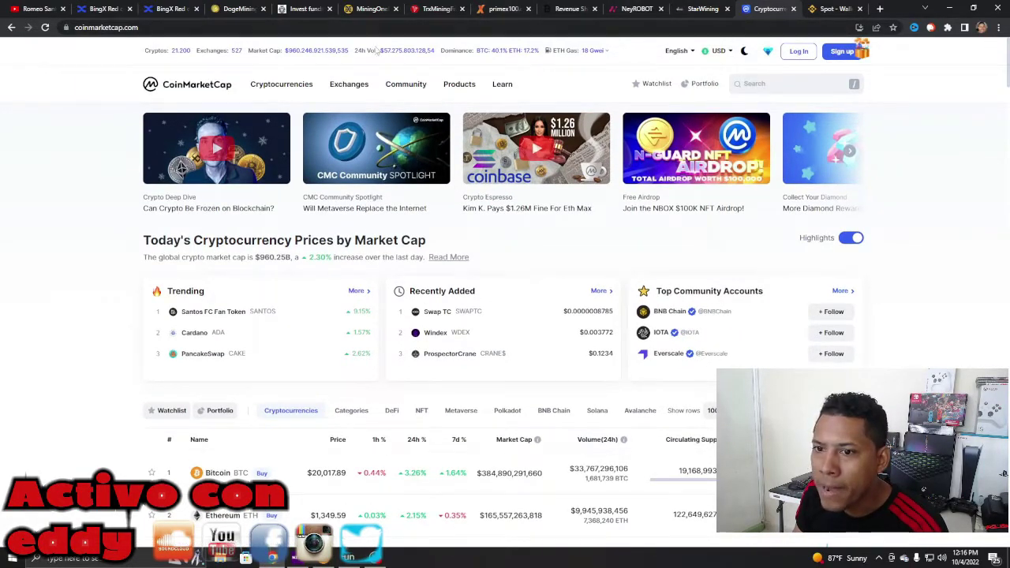
- Review the StarWining, NeyROBOT, CryptoWin, Primex100, TrxMiningFarm, MiningOne, Invest Funds Online and DogeMiningPaid pages one after another
{"action": "left_click", "coordinate": [701, 10]}
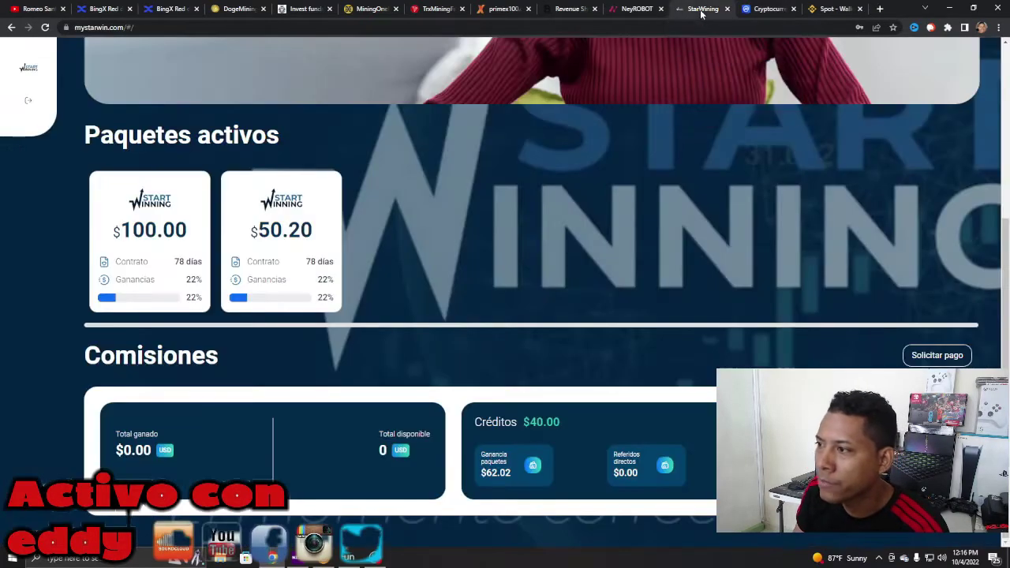
{"action": "left_click", "coordinate": [643, 8]}
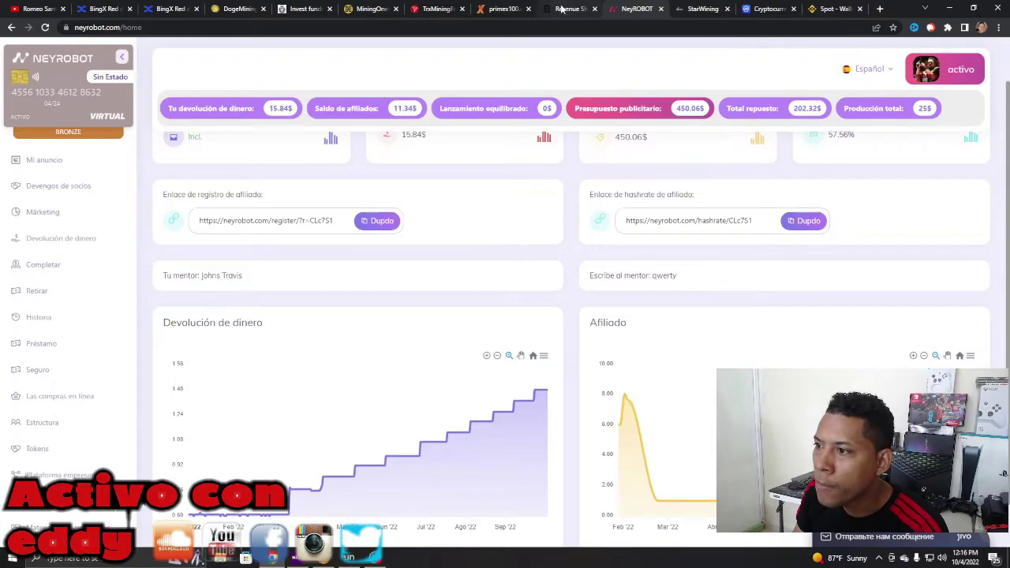
{"action": "left_click", "coordinate": [698, 10]}
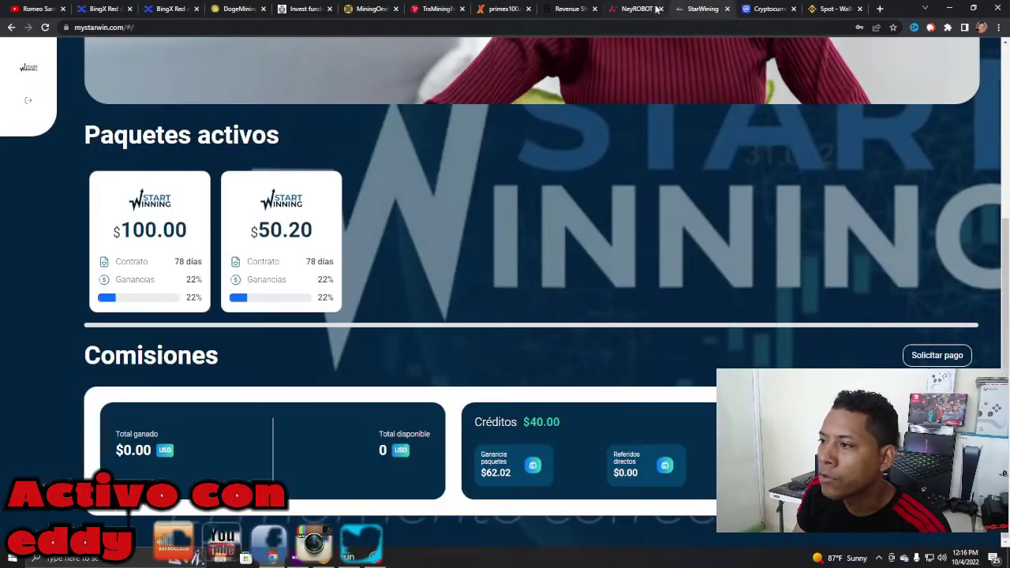
{"action": "left_click", "coordinate": [639, 9]}
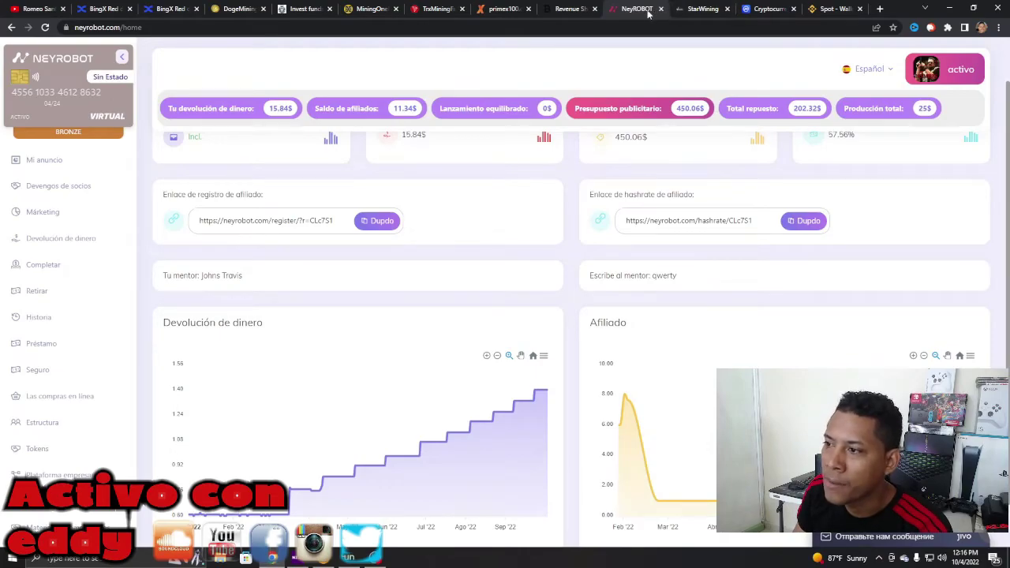
{"action": "left_click", "coordinate": [565, 8]}
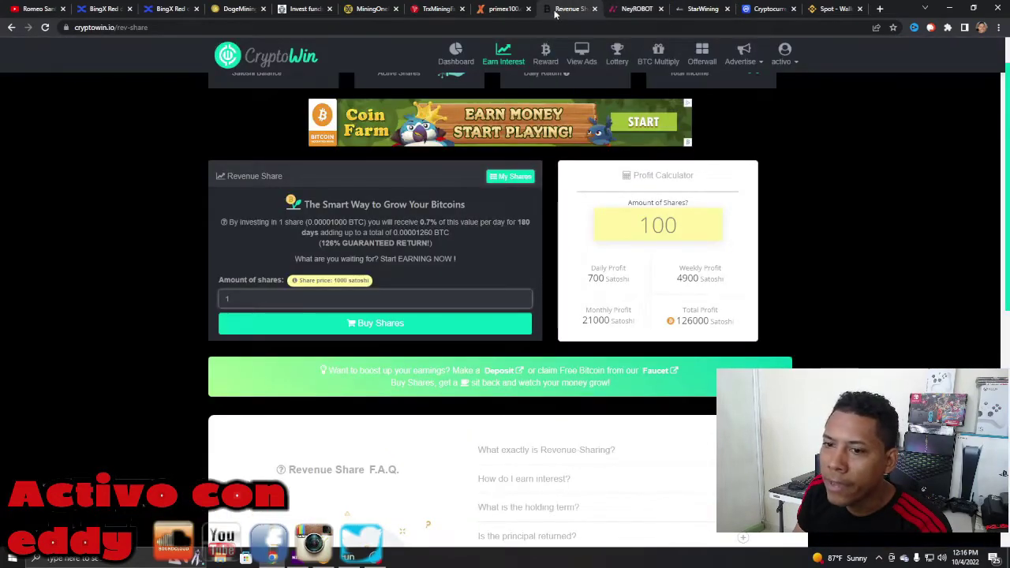
{"action": "left_click", "coordinate": [502, 9]}
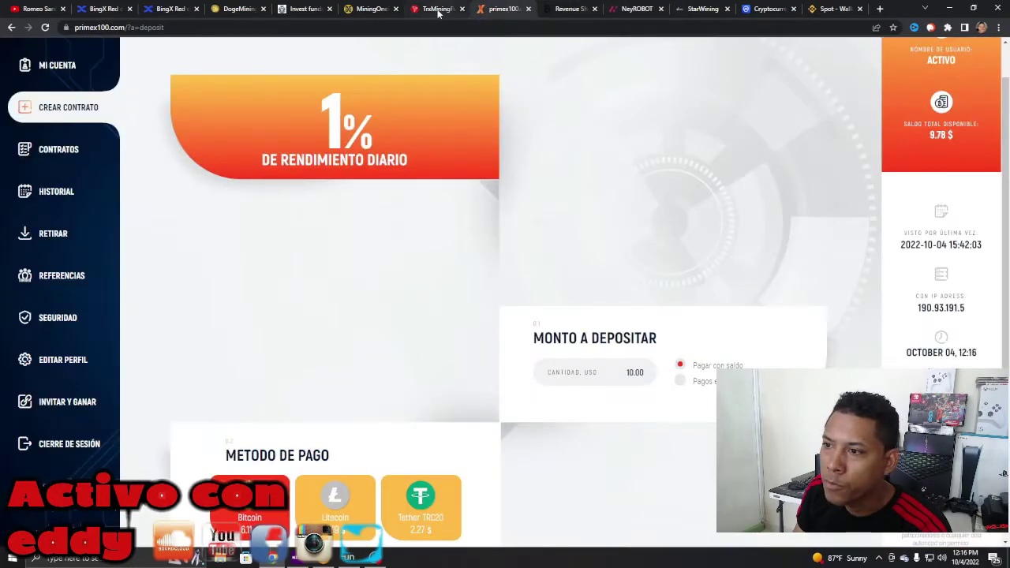
{"action": "left_click", "coordinate": [438, 9]}
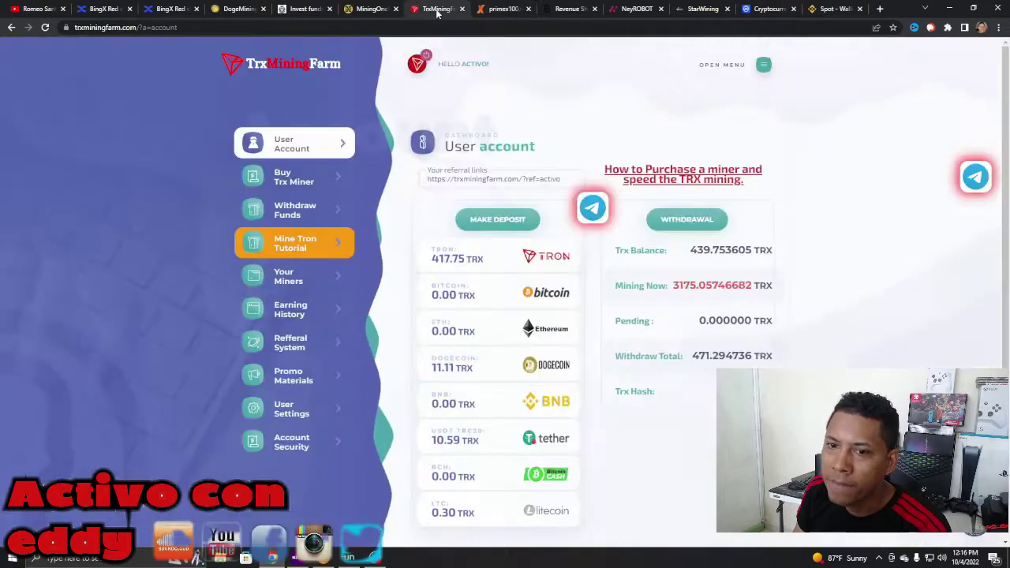
{"action": "left_click", "coordinate": [371, 10]}
{"action": "left_click", "coordinate": [308, 9]}
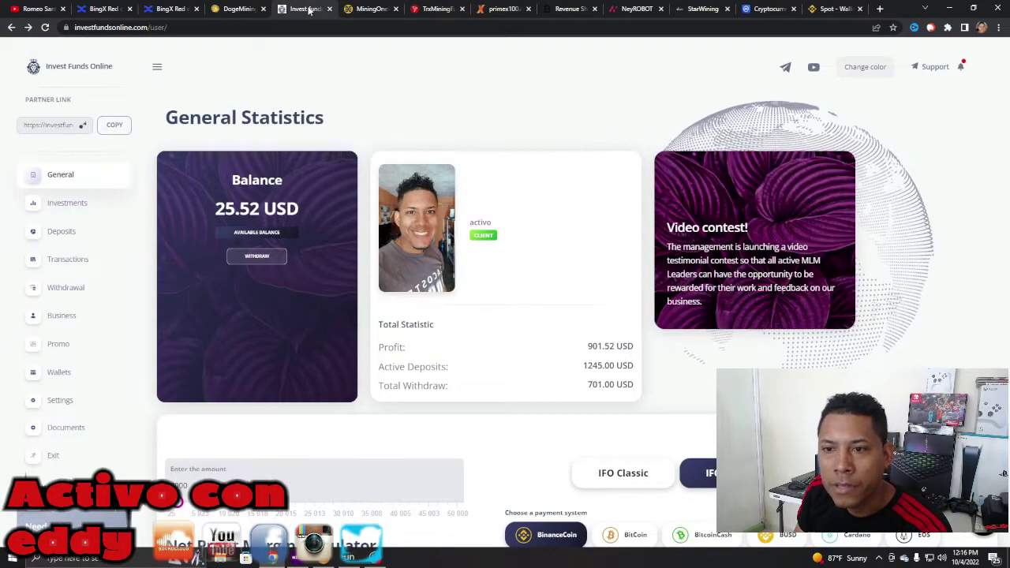
{"action": "left_click", "coordinate": [237, 8]}
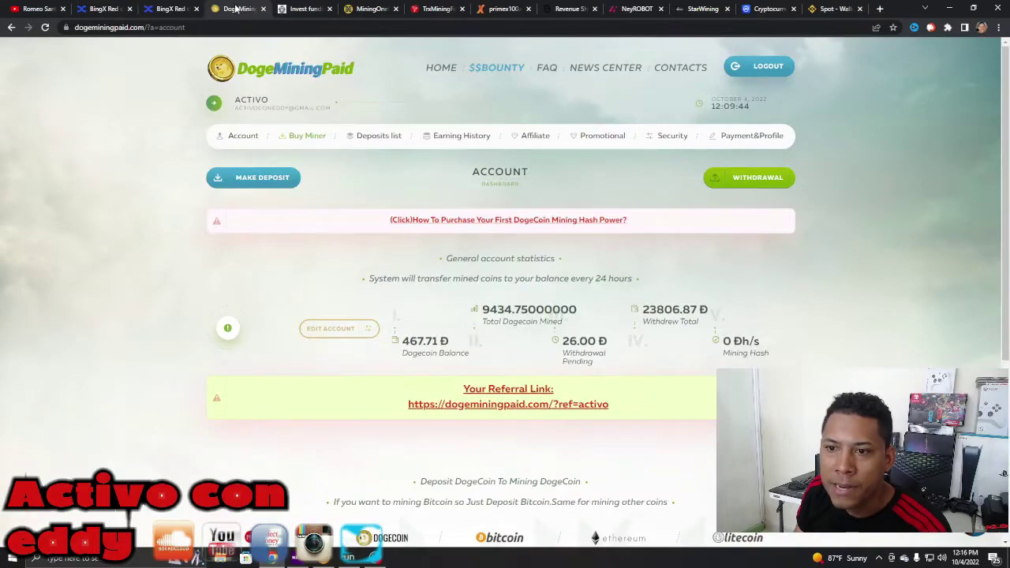
- Check the BingX fund overview including the Grid account, and the earnings of the copied traders
{"action": "left_click", "coordinate": [160, 8]}
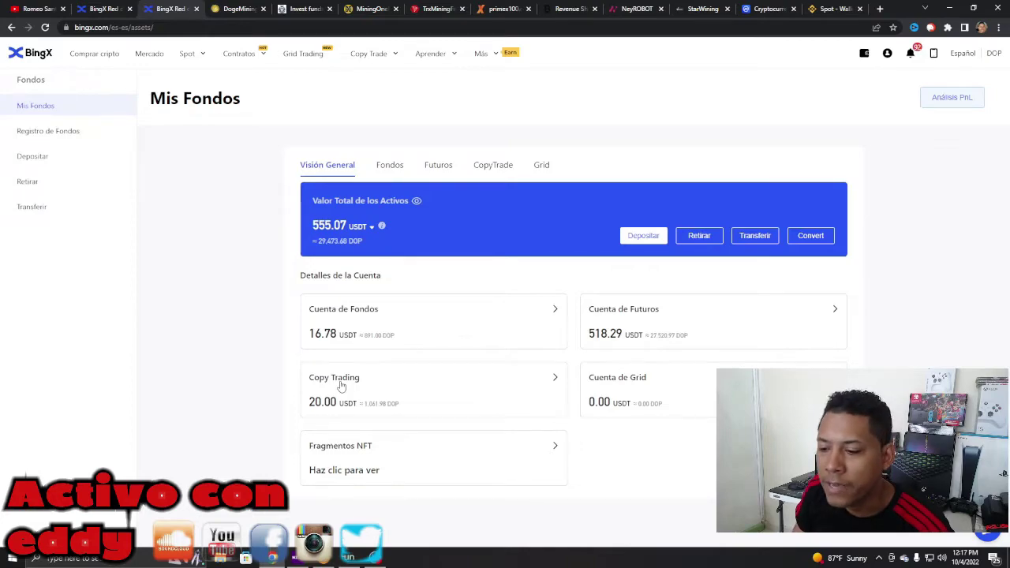
{"action": "left_click", "coordinate": [618, 390]}
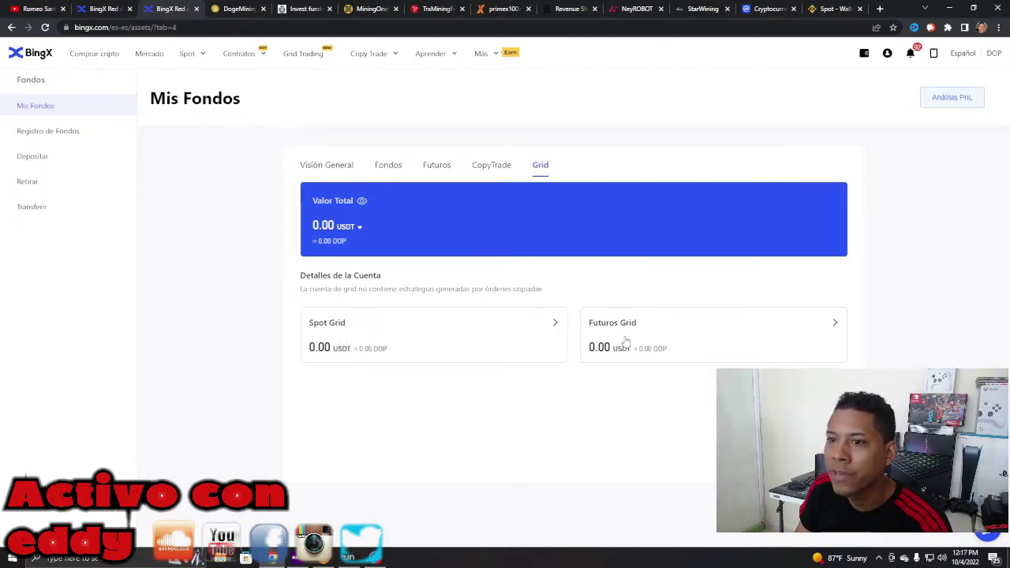
{"action": "left_click", "coordinate": [102, 8]}
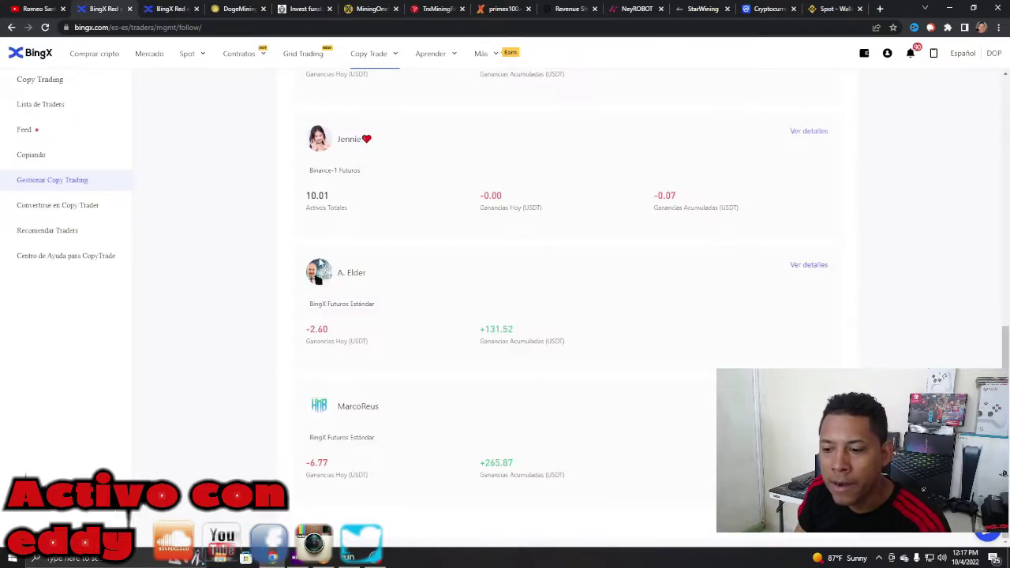
{"action": "scroll", "coordinate": [324, 237], "scroll_direction": "up", "scroll_amount": 4}
{"action": "scroll", "coordinate": [335, 192], "scroll_direction": "down", "scroll_amount": 3}
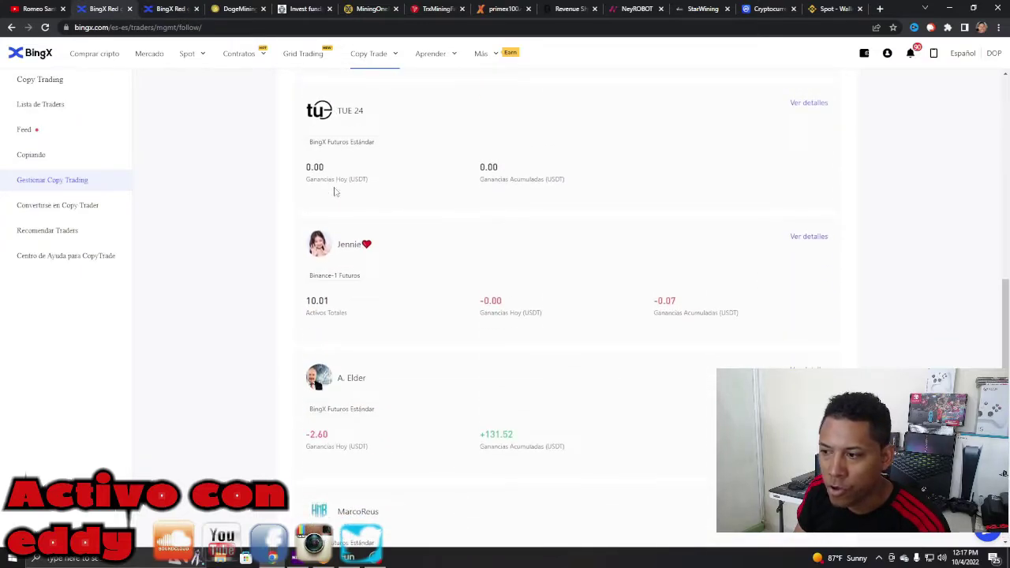
{"action": "scroll", "coordinate": [337, 209], "scroll_direction": "down", "scroll_amount": 1}
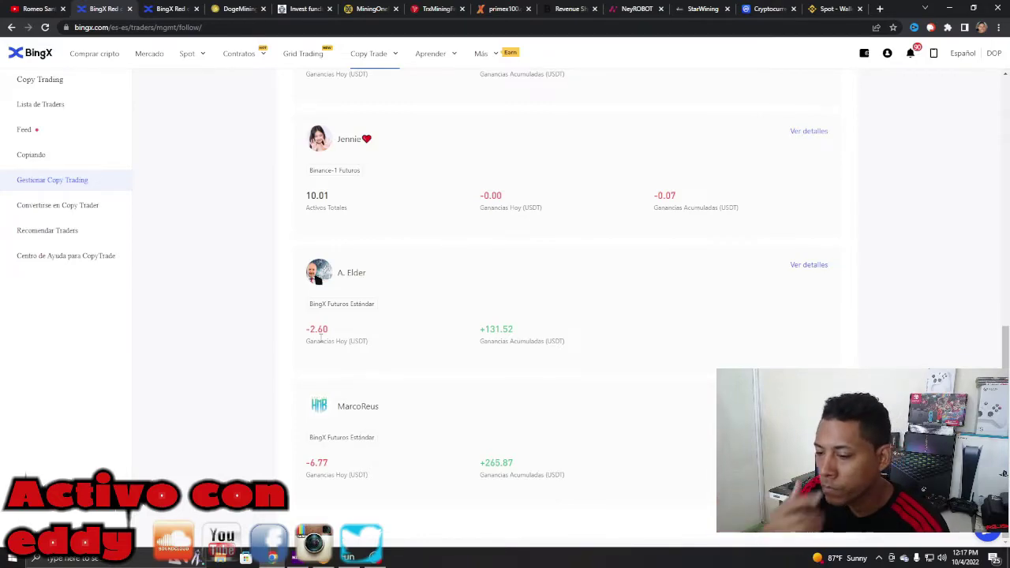
- Open the creation form for a futures grid in BingX Grid Trading
{"action": "left_click", "coordinate": [311, 59]}
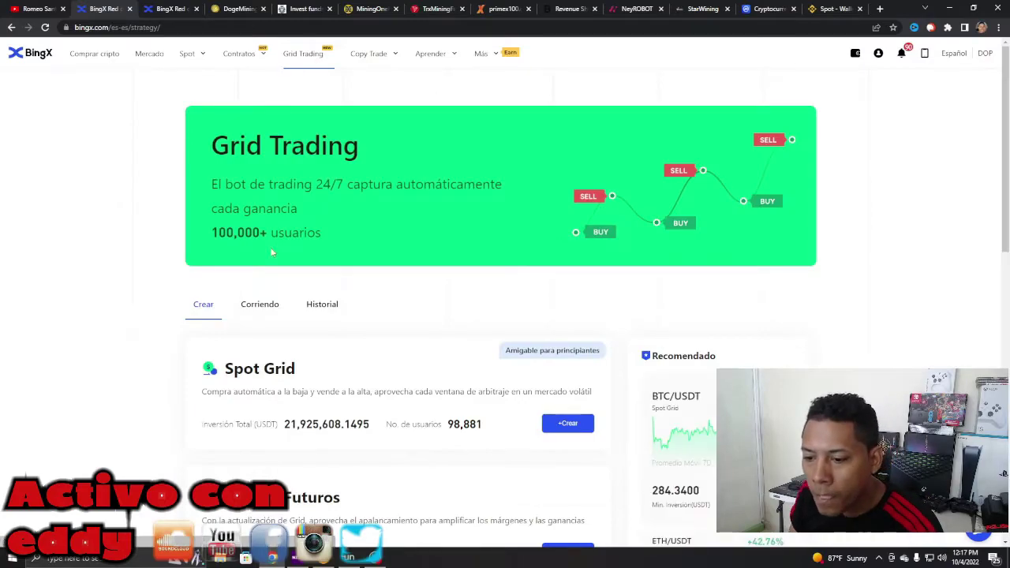
{"action": "scroll", "coordinate": [272, 281], "scroll_direction": "down", "scroll_amount": 2}
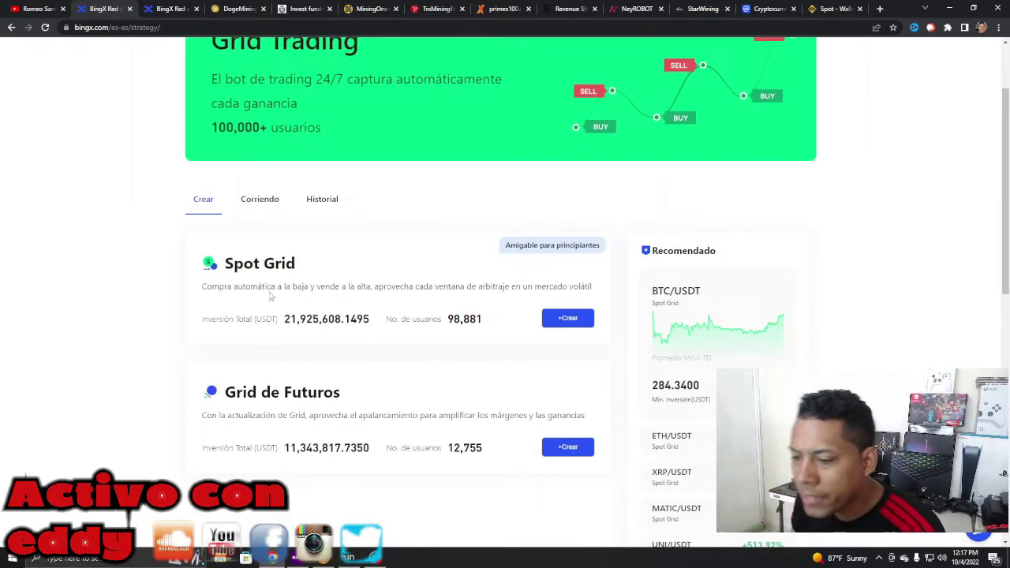
{"action": "scroll", "coordinate": [408, 341], "scroll_direction": "down", "scroll_amount": 1}
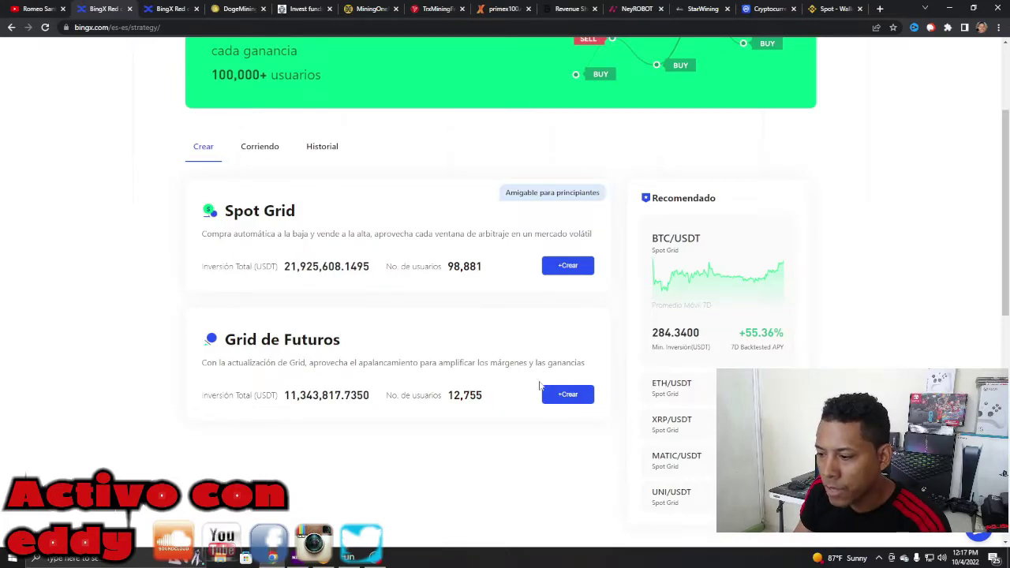
{"action": "left_click", "coordinate": [567, 394]}
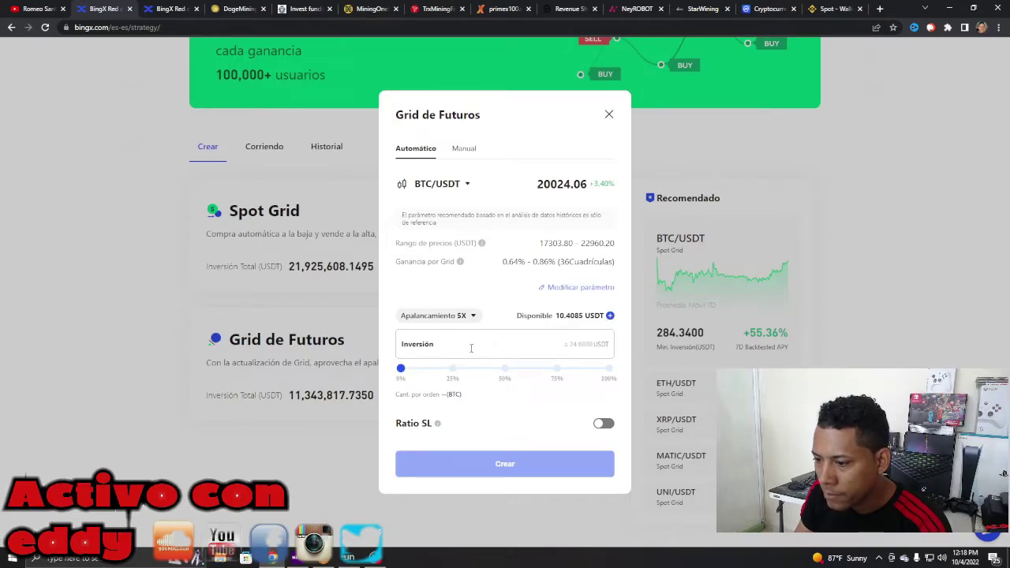
- Try to set the BTC/USDT futures grid investment to 10.4085 USDT
{"action": "left_click", "coordinate": [583, 348]}
{"action": "type", "text": "10"}
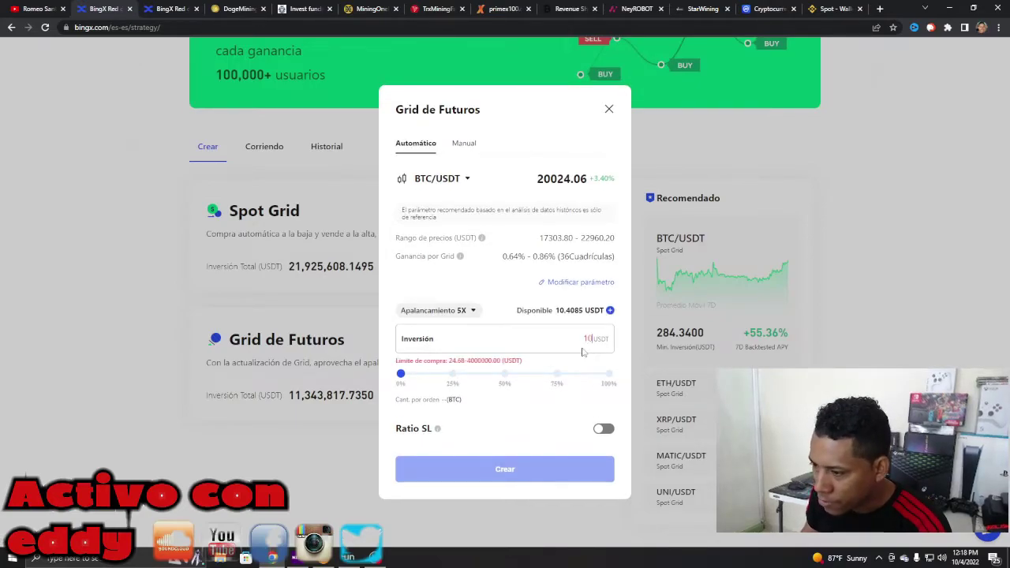
{"action": "type", "text": ".4085"}
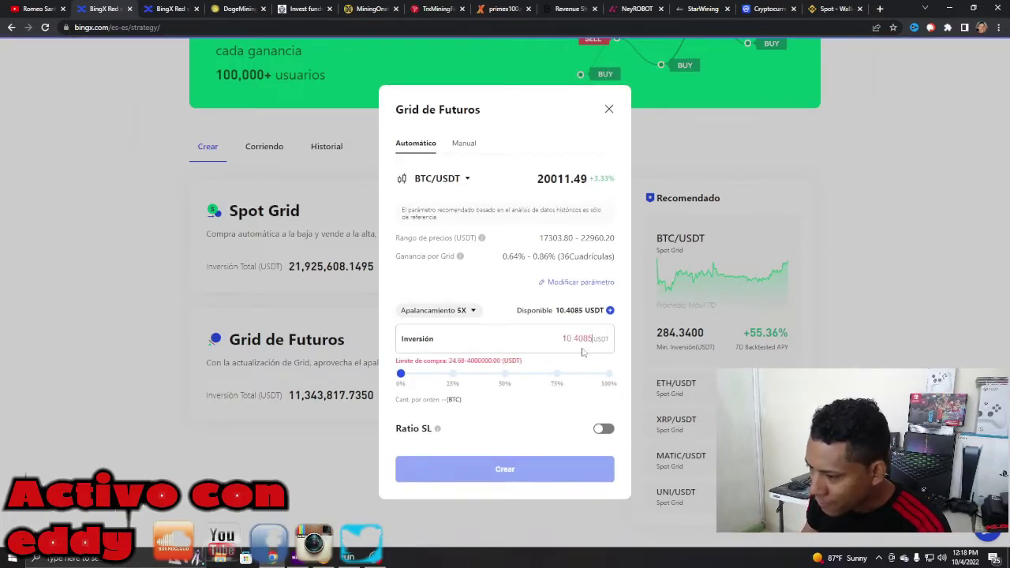
{"action": "key", "text": "BackSpace"}
{"action": "key", "text": "BackSpace"}
{"action": "key", "text": "BackSpace"}
{"action": "key", "text": "BackSpace"}
{"action": "key", "text": "BackSpace"}
{"action": "type", "text": "10.4085"}
{"action": "key", "text": "BackSpace"}
{"action": "key", "text": "BackSpace"}
{"action": "key", "text": "BackSpace"}
{"action": "key", "text": "BackSpace"}
{"action": "key", "text": "BackSpace"}
{"action": "key", "text": "BackSpace"}
{"action": "key", "text": "BackSpace"}
{"action": "type", "text": "10.4085"}
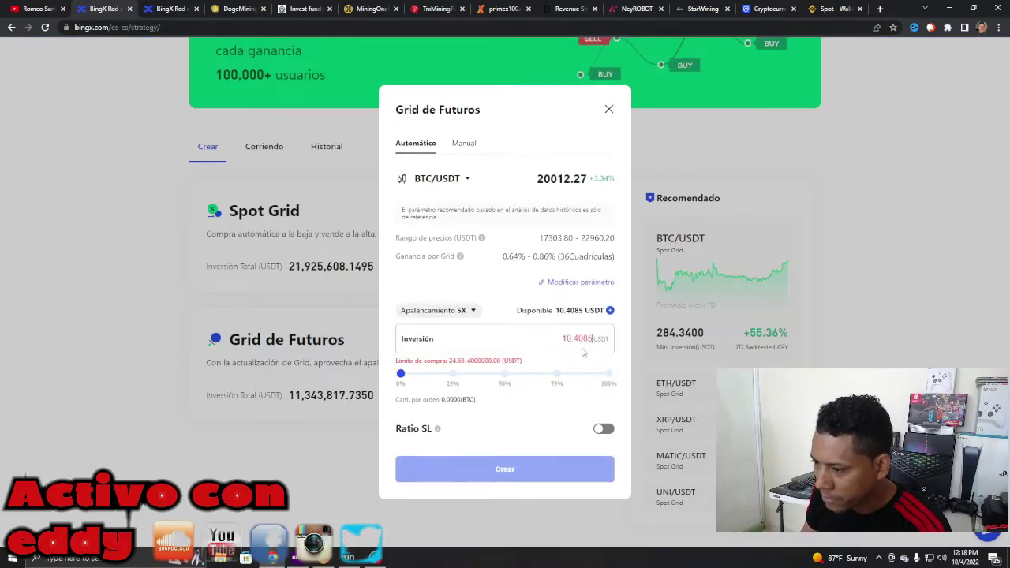
{"action": "key", "text": "BackSpace"}
{"action": "key", "text": "BackSpace"}
{"action": "key", "text": "BackSpace"}
{"action": "key", "text": "BackSpace"}
{"action": "key", "text": "BackSpace"}
{"action": "key", "text": "BackSpace"}
{"action": "key", "text": "BackSpace"}
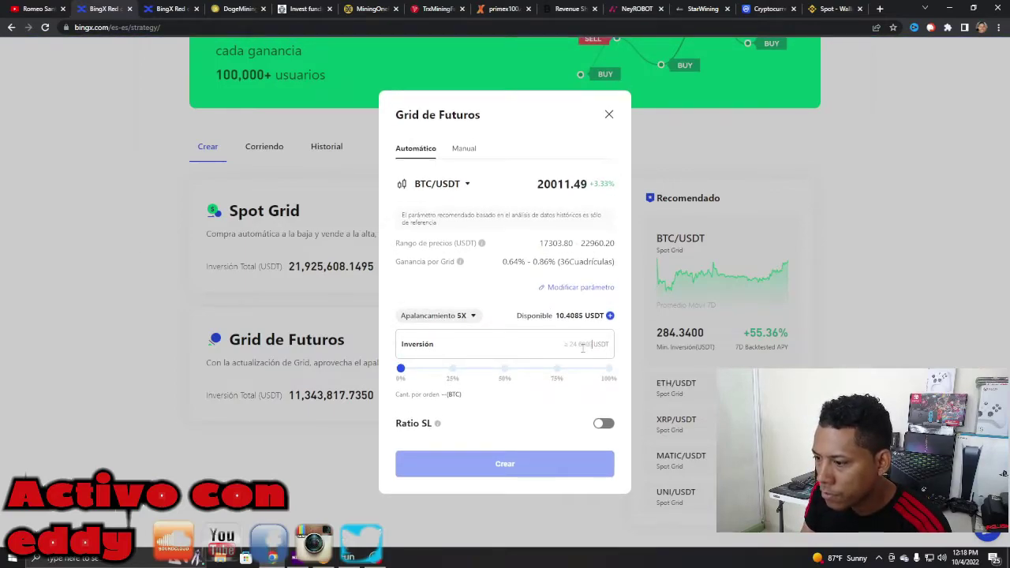
{"action": "type", "text": "2"}
{"action": "key", "text": "BackSpace"}
{"action": "type", "text": "10.4085"}
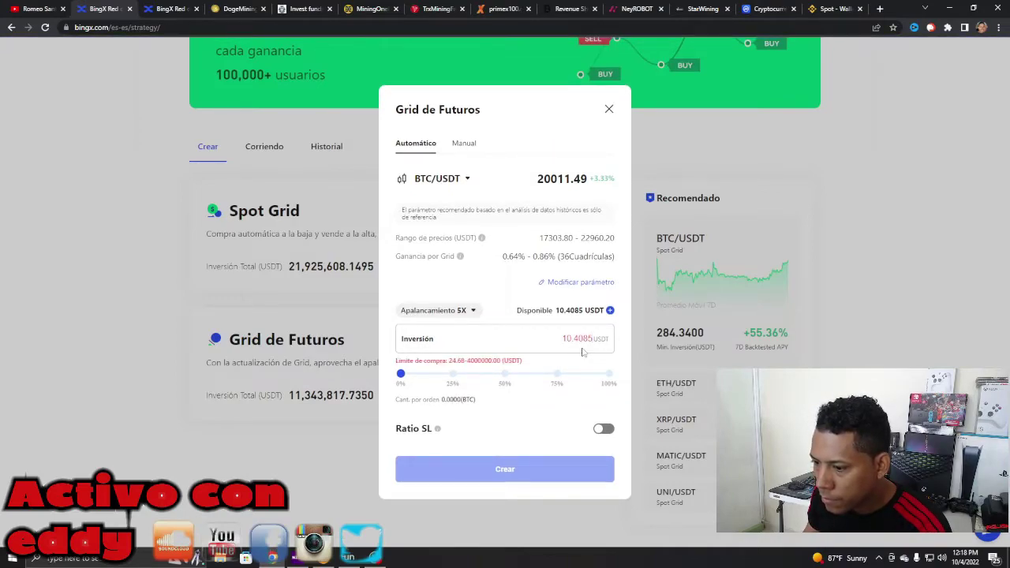
- Raise the futures grid investment in stages to 97% of the available balance, 10.0962 USDT
{"action": "left_click", "coordinate": [454, 379]}
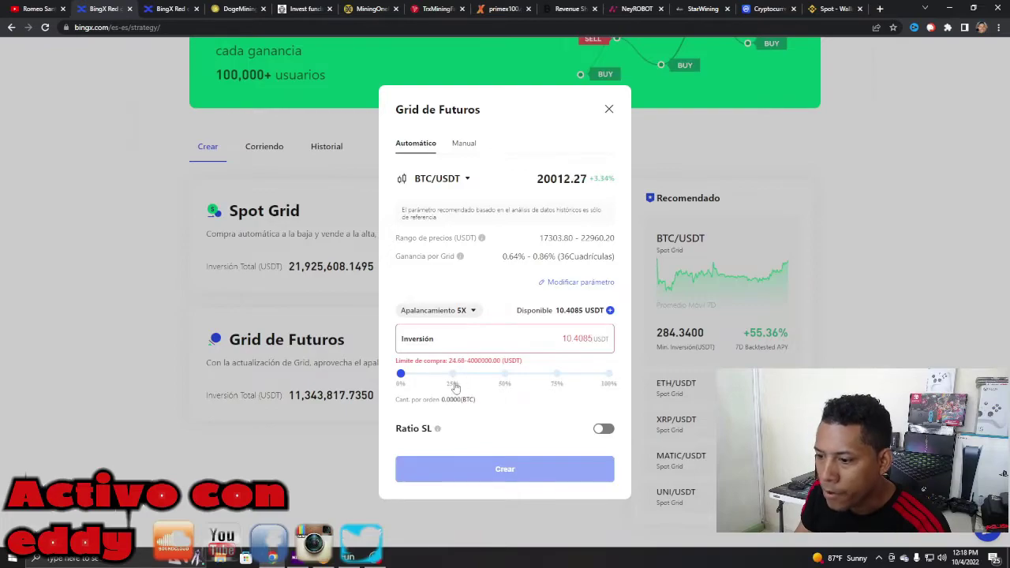
{"action": "left_click", "coordinate": [505, 385]}
{"action": "left_click", "coordinate": [559, 385]}
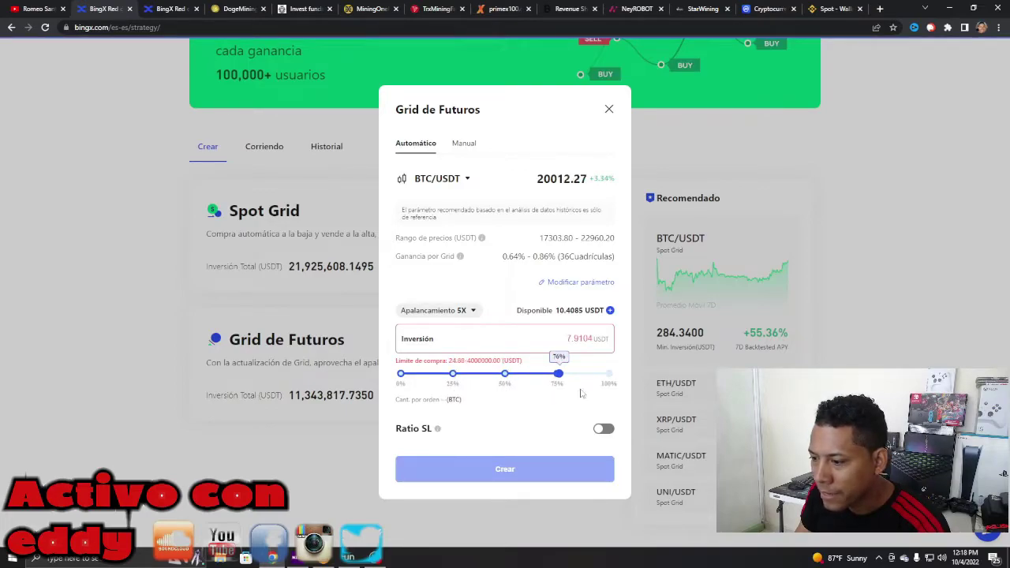
{"action": "left_click", "coordinate": [604, 386]}
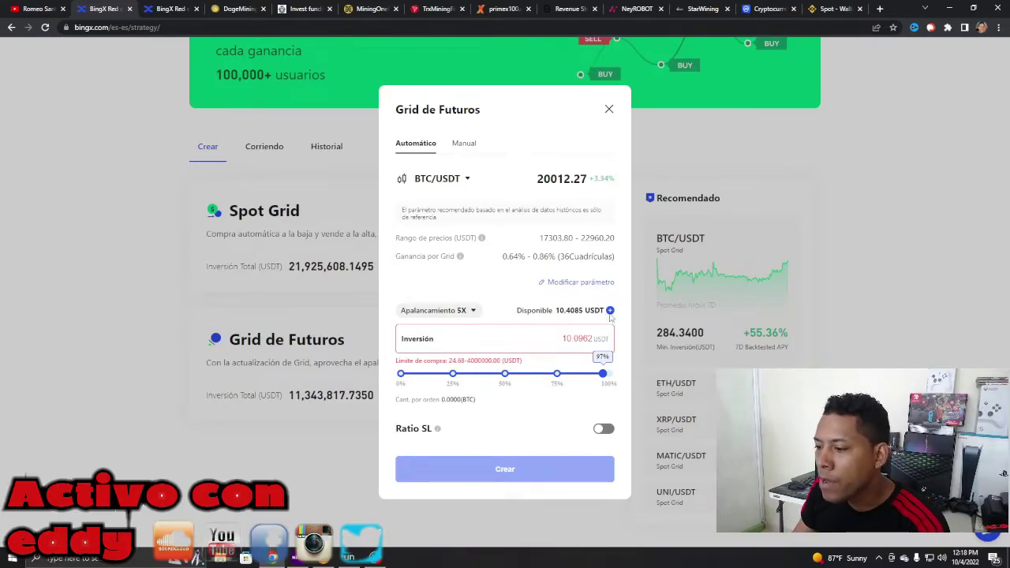
- Transfer 21.94 USDT from the standard futures account to the funds account
{"action": "left_click", "coordinate": [609, 312]}
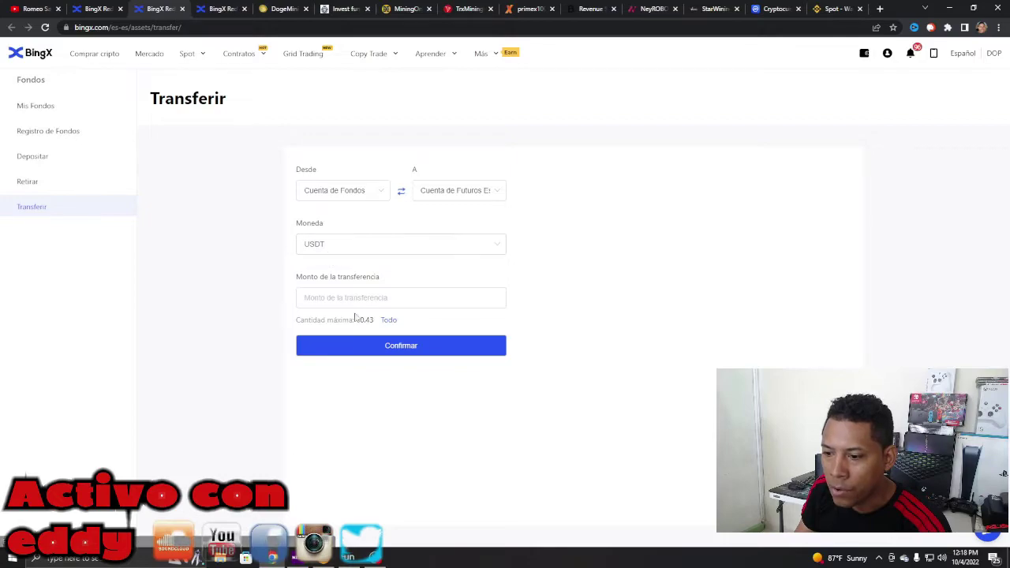
{"action": "left_click", "coordinate": [401, 191]}
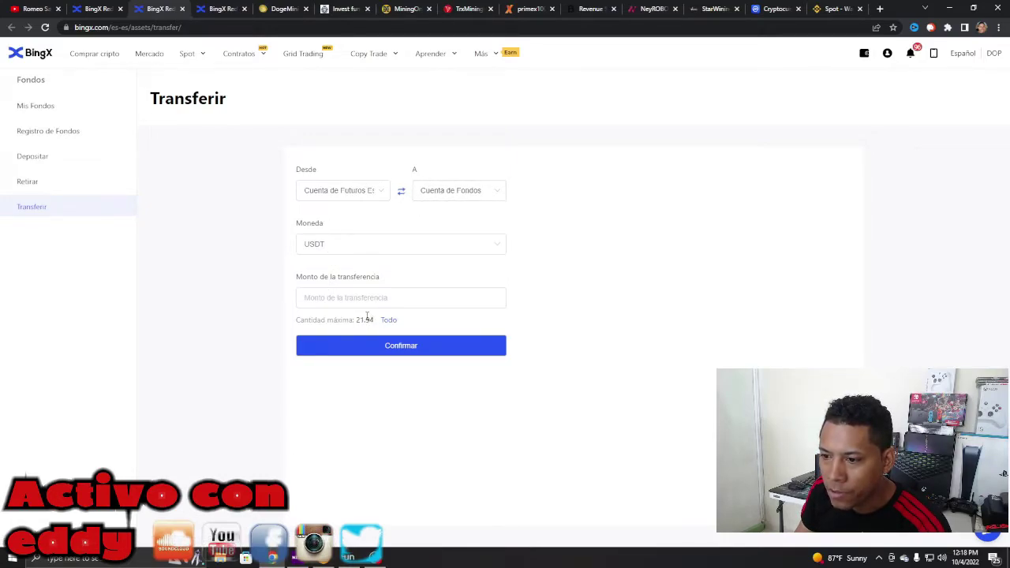
{"action": "left_click", "coordinate": [323, 299]}
{"action": "type", "text": "21.9"}
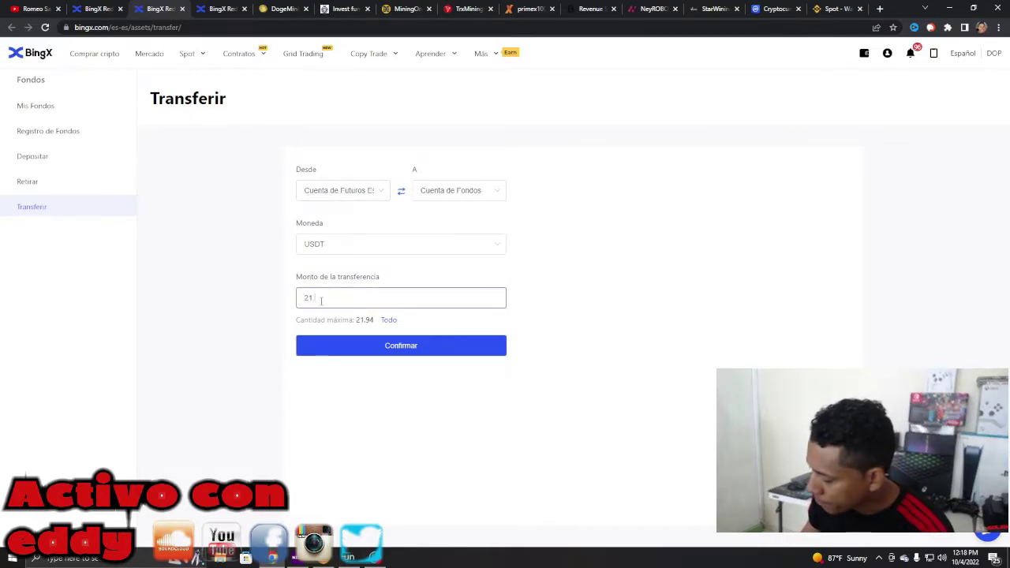
{"action": "type", "text": "4"}
{"action": "left_click", "coordinate": [425, 347]}
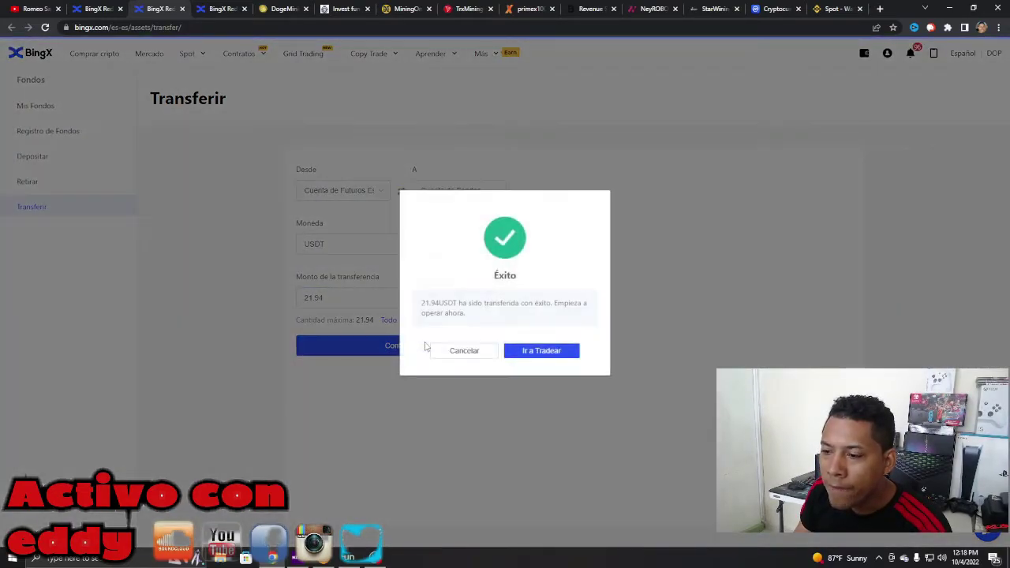
- Dismiss the completed transfer, close its page and set the BTC/USDT futures grid investment to 25 USDT
{"action": "left_click", "coordinate": [463, 350]}
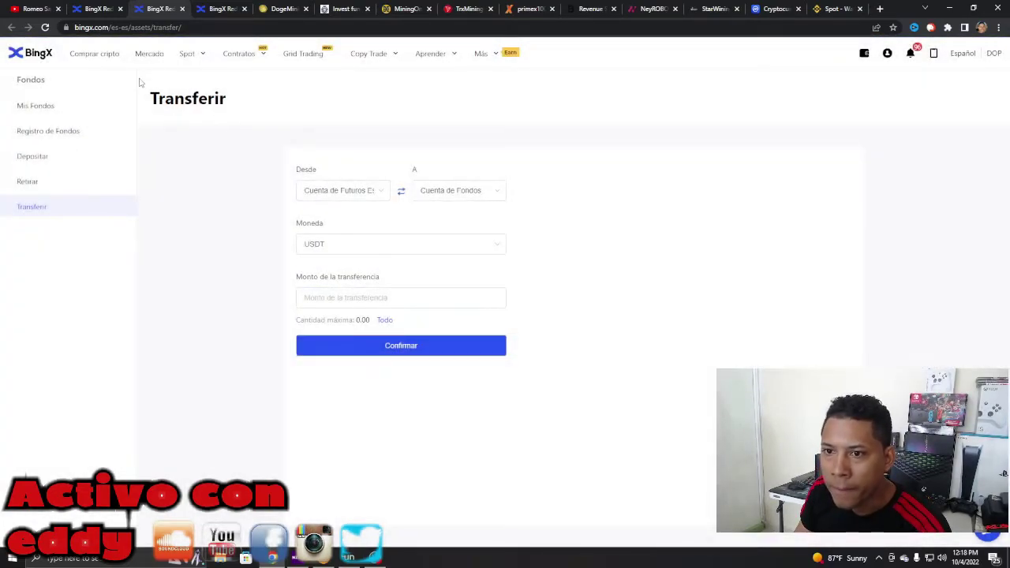
{"action": "left_click", "coordinate": [181, 9]}
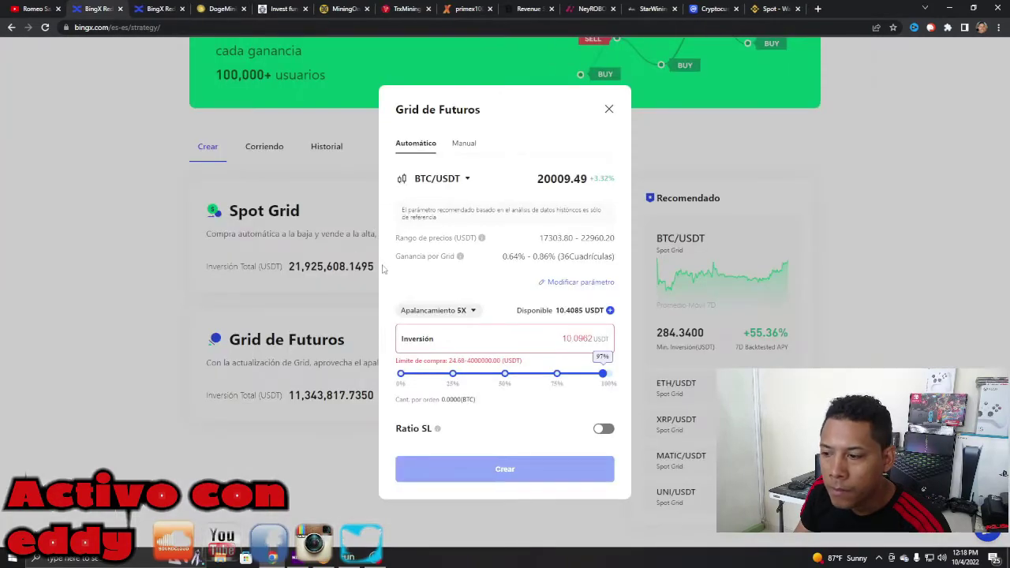
{"action": "left_click", "coordinate": [604, 374]}
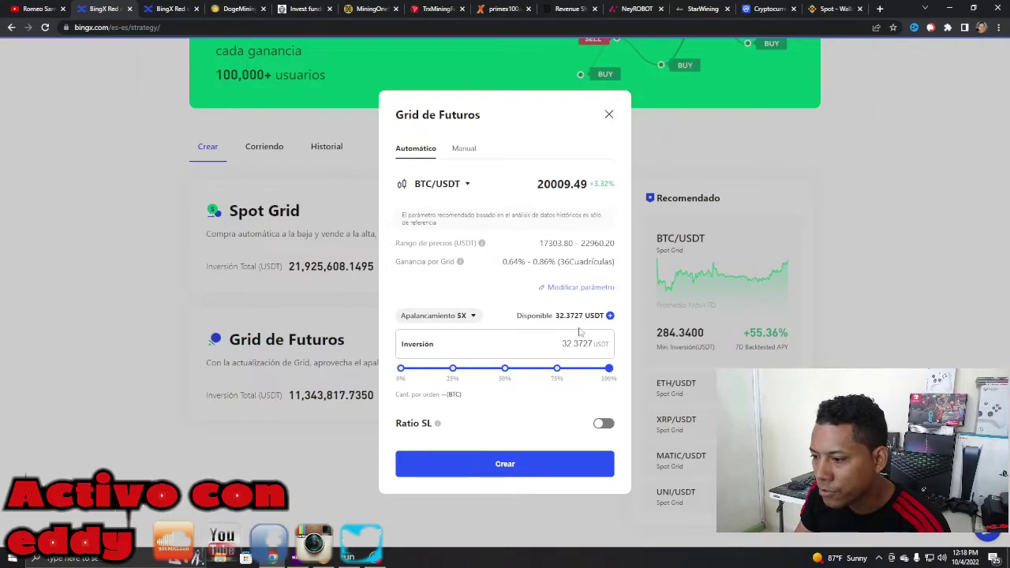
{"action": "left_click", "coordinate": [557, 370]}
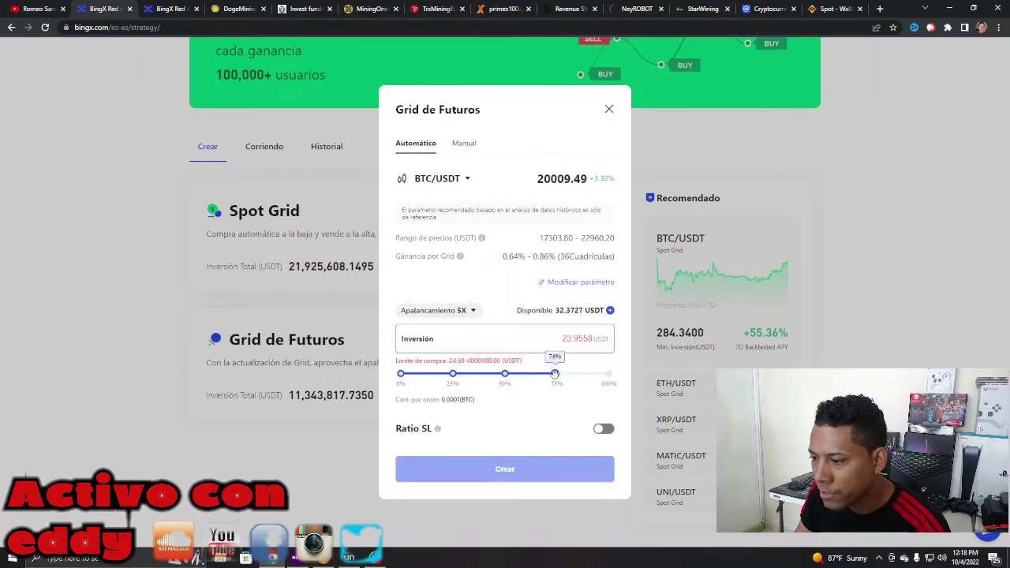
{"action": "left_click_drag", "start_coordinate": [557, 338], "coordinate": [640, 341]}
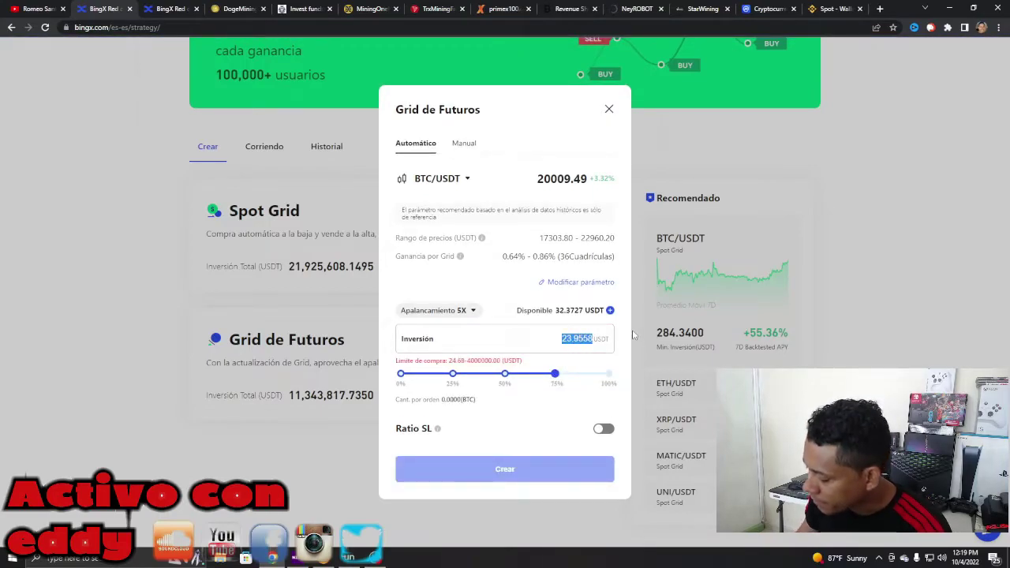
{"action": "type", "text": "25"}
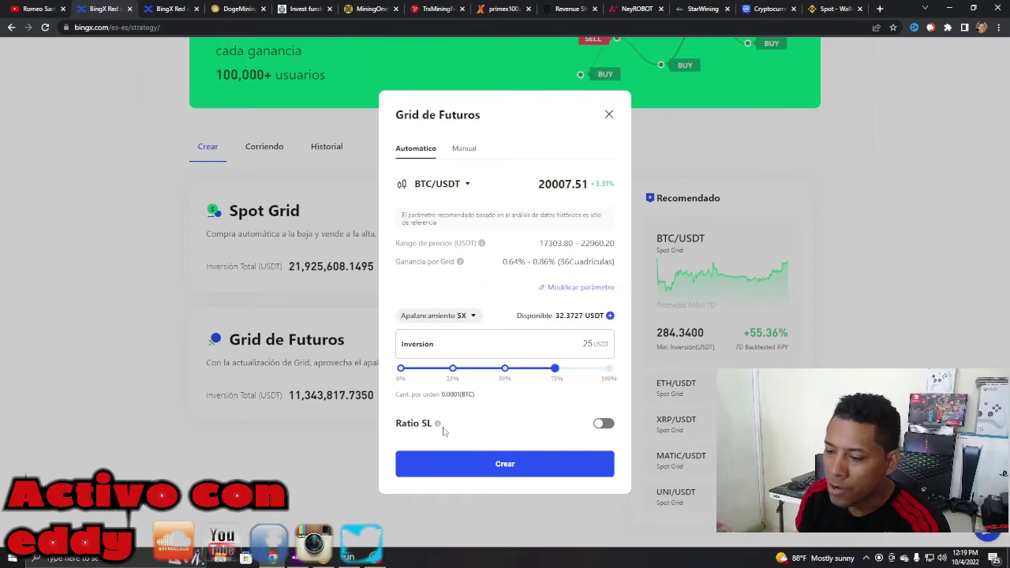
- Create and confirm the BTC/USDT futures grid with 5X leverage, and dismiss the success notice
{"action": "left_click", "coordinate": [498, 474]}
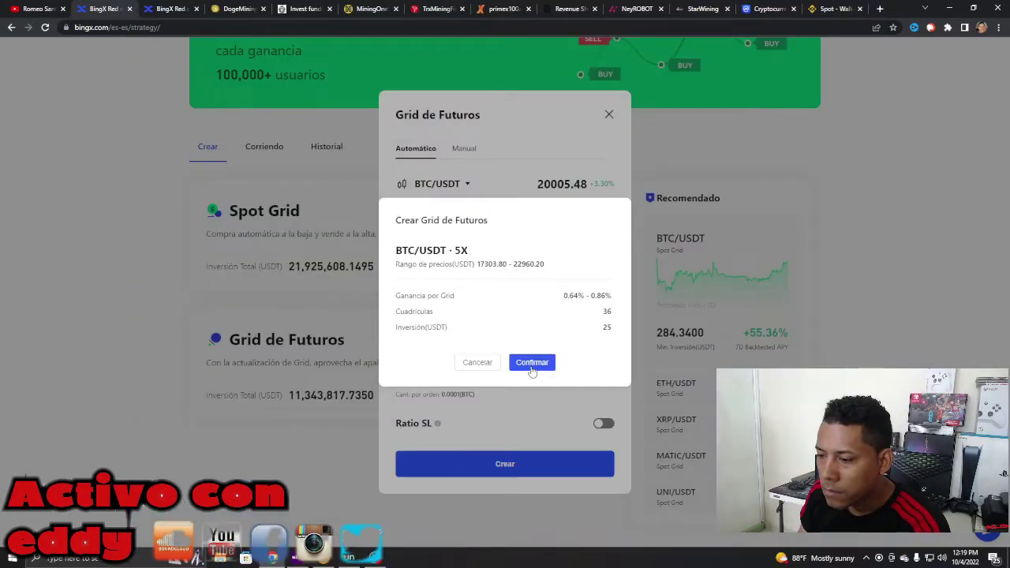
{"action": "left_click", "coordinate": [534, 364]}
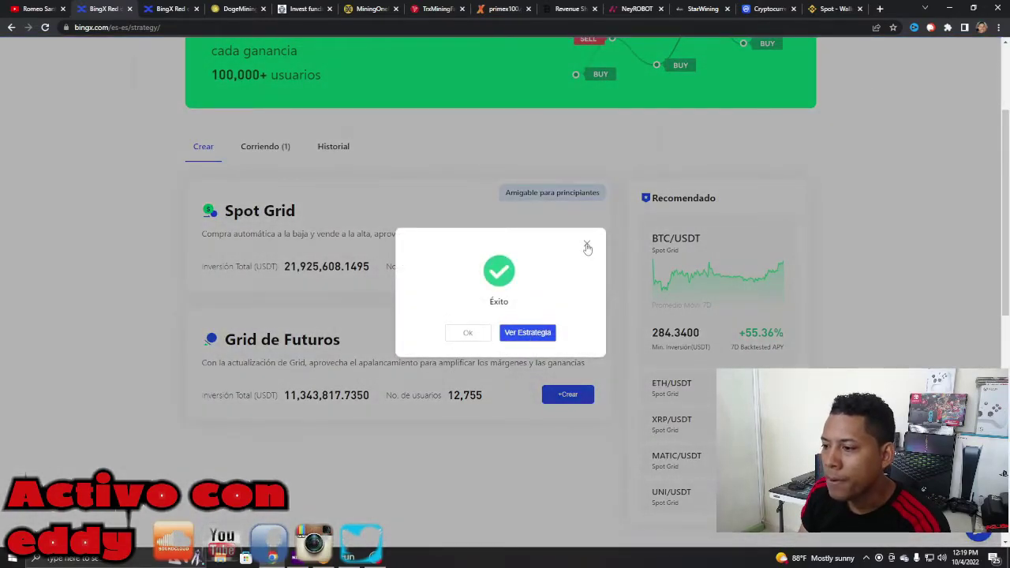
{"action": "left_click", "coordinate": [587, 247]}
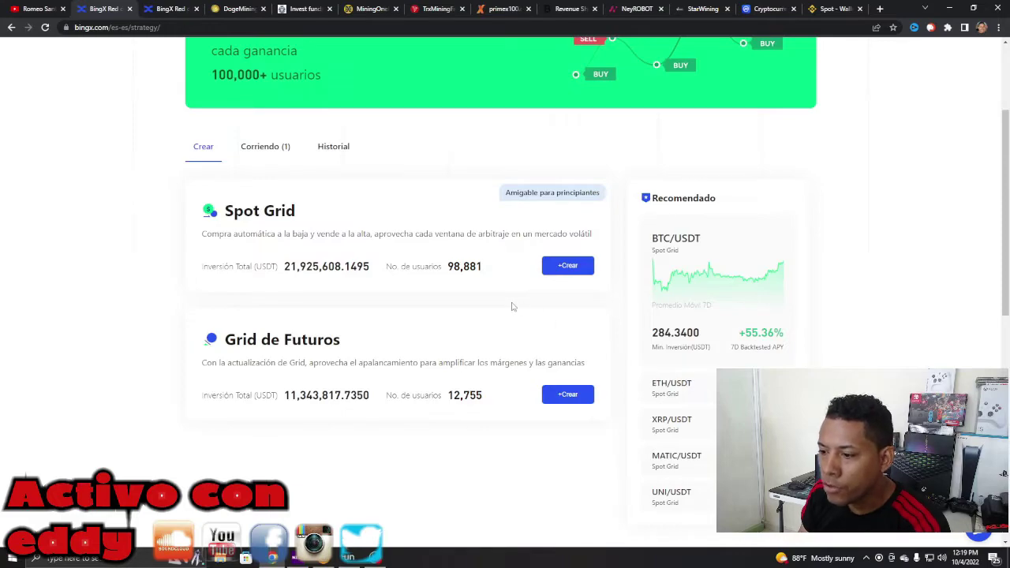
- Check the automatic Spot Grid parameters and investment requirement for BTC/USDT, leaving the form without creating a grid
{"action": "left_click", "coordinate": [556, 268]}
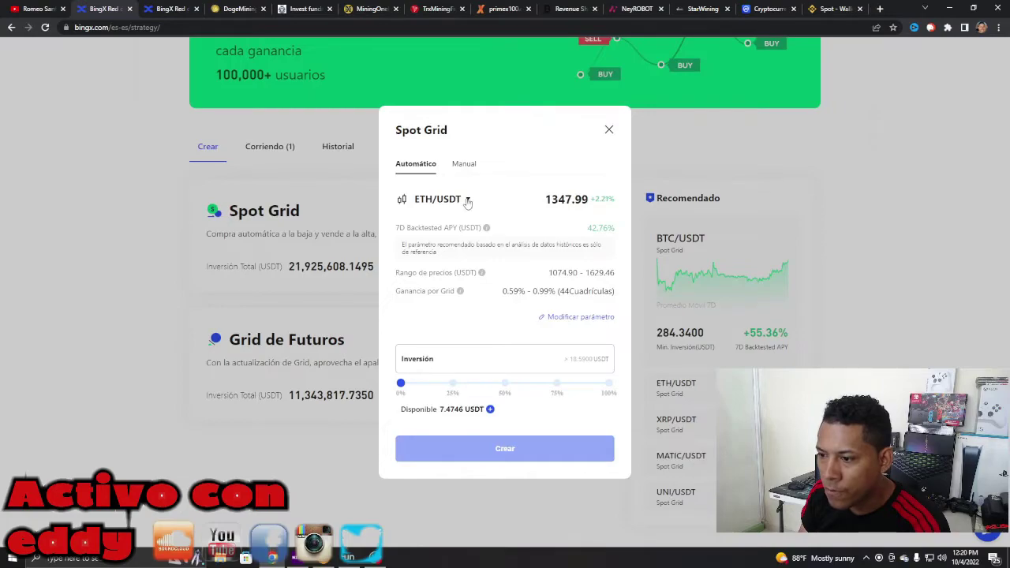
{"action": "left_click", "coordinate": [467, 200]}
{"action": "left_click", "coordinate": [428, 273]}
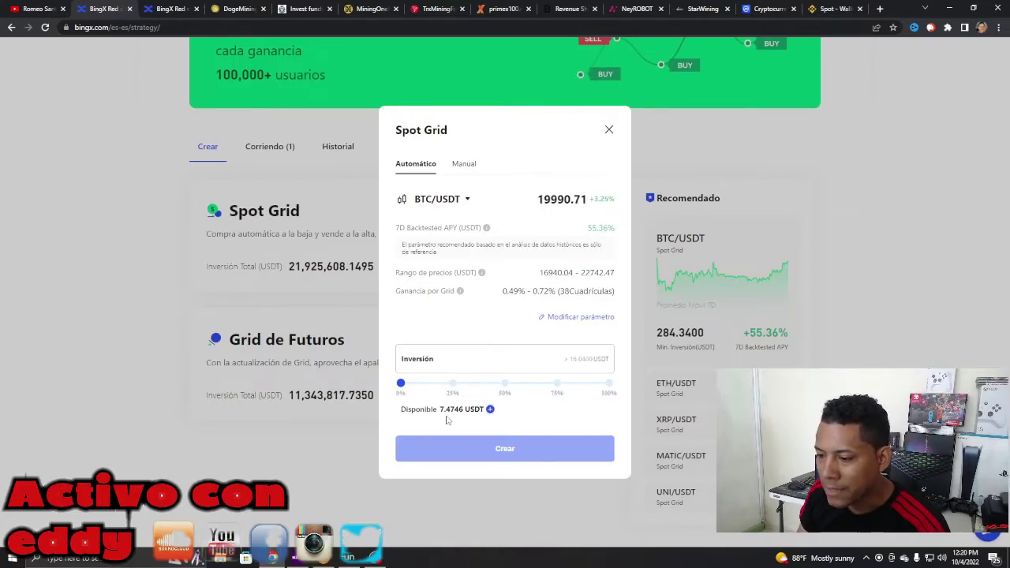
{"action": "left_click", "coordinate": [609, 130]}
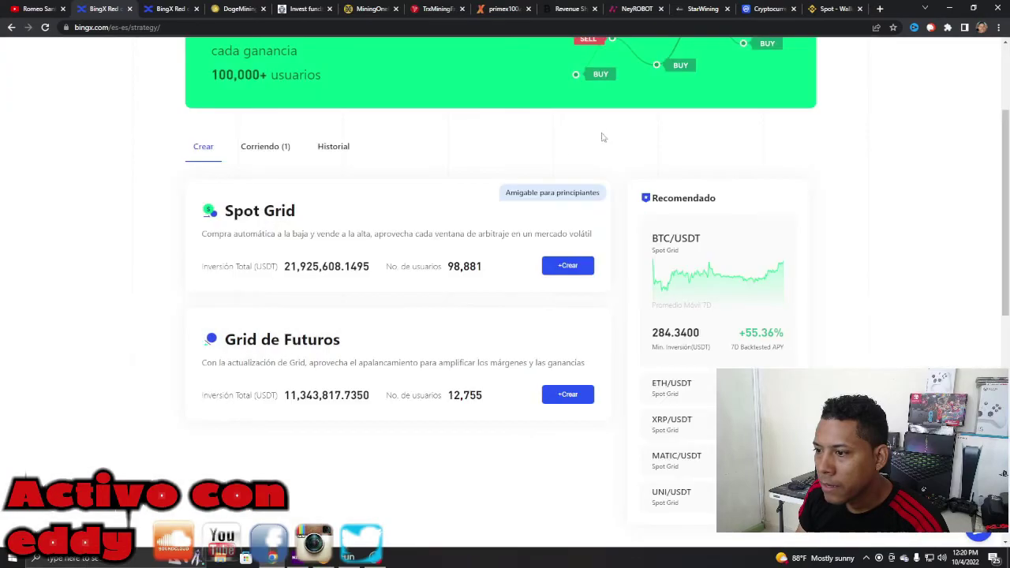
{"action": "scroll", "coordinate": [350, 260], "scroll_direction": "down", "scroll_amount": 2}
{"action": "scroll", "coordinate": [363, 331], "scroll_direction": "up", "scroll_amount": 1}
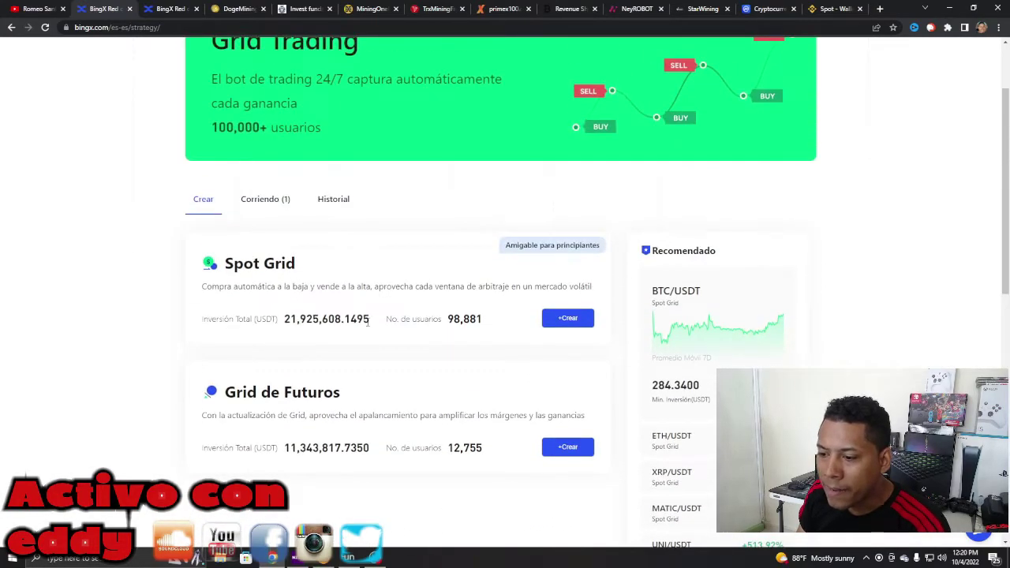
{"action": "scroll", "coordinate": [367, 328], "scroll_direction": "down", "scroll_amount": 1}
{"action": "scroll", "coordinate": [368, 327], "scroll_direction": "up", "scroll_amount": 2}
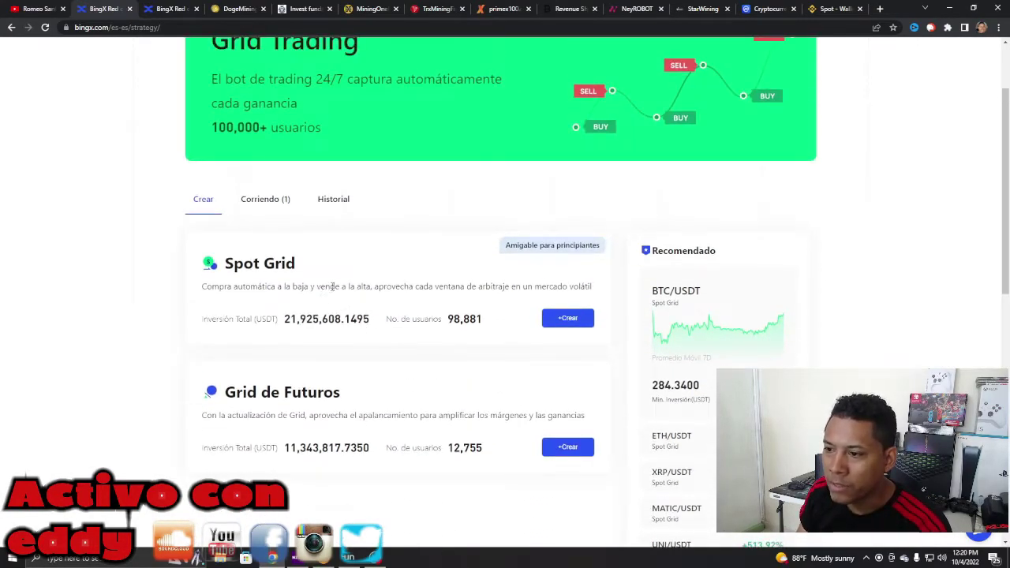
{"action": "scroll", "coordinate": [330, 288], "scroll_direction": "up", "scroll_amount": 1}
- Reload the Grid account balances in Mis Fondos to check the funds allocated to spot and futures grids
{"action": "left_click", "coordinate": [193, 14]}
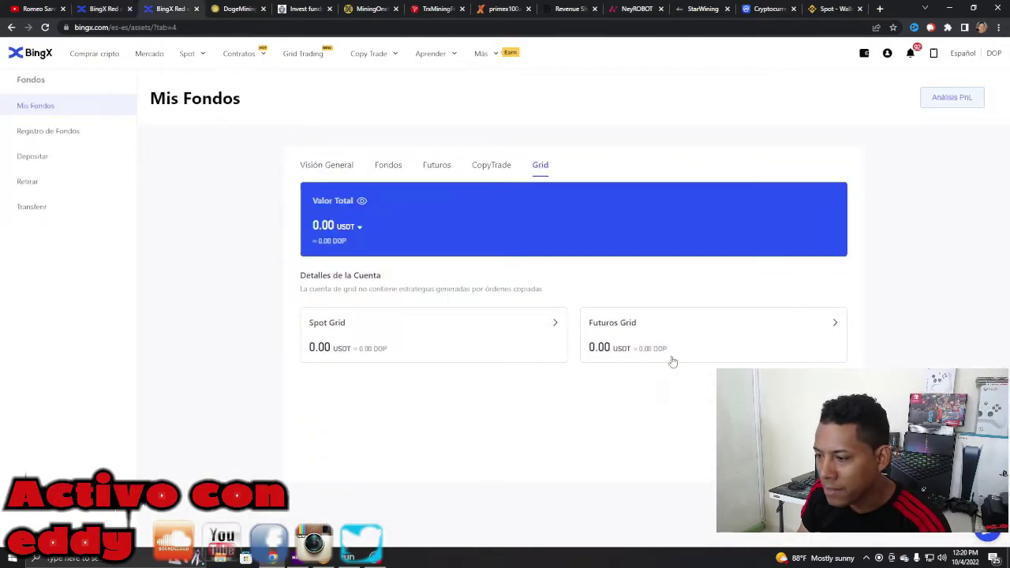
{"action": "left_click", "coordinate": [45, 27]}
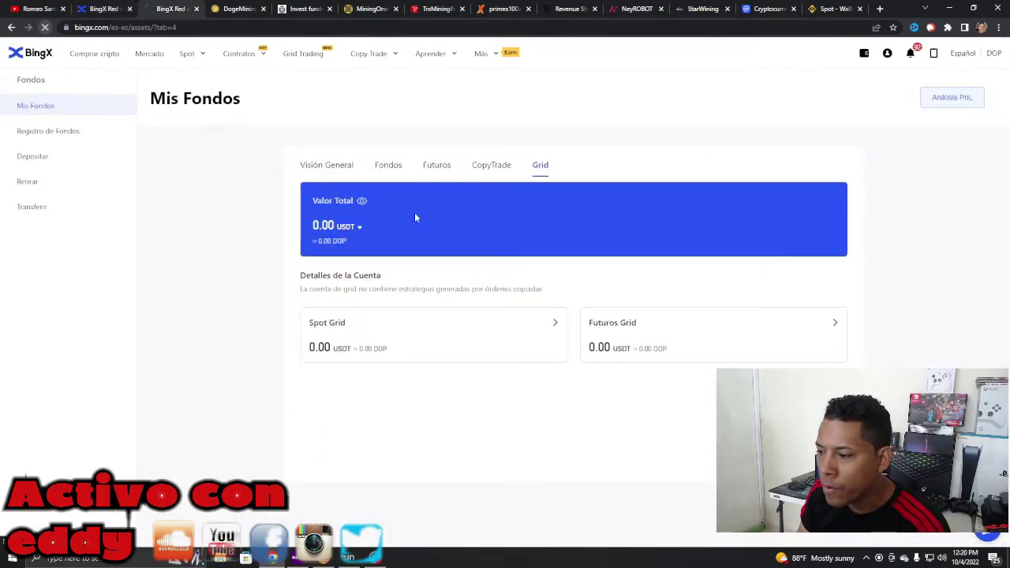